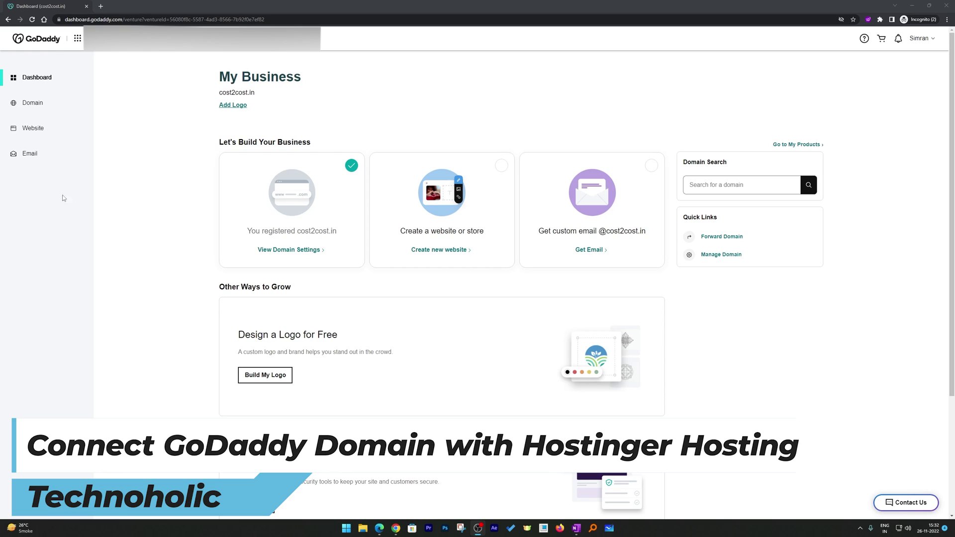
# Reload the GoDaddy dashboard, then go to Hostinger hPanel by entering 'hpanel' in the address bar
pyautogui.click(36, 42)
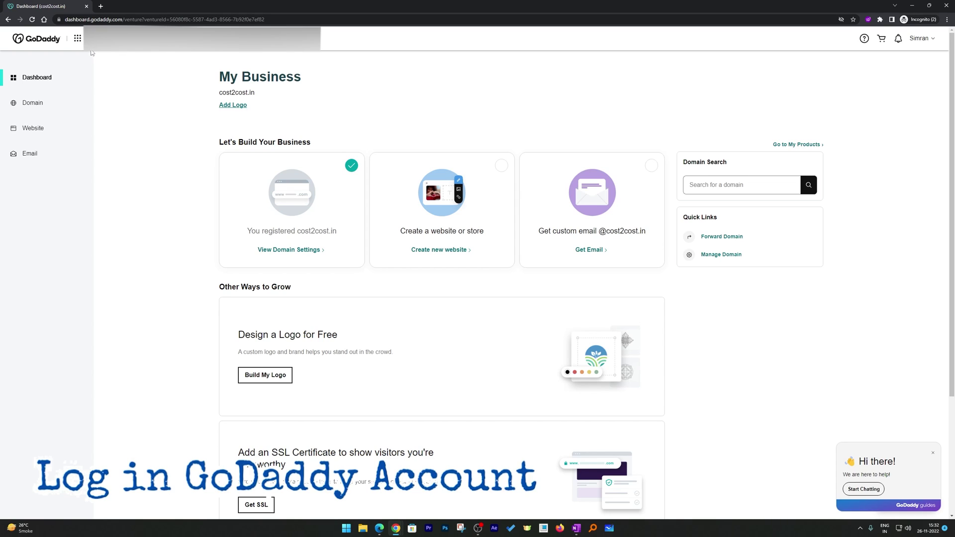
pyautogui.scroll(-3, 710, 167)
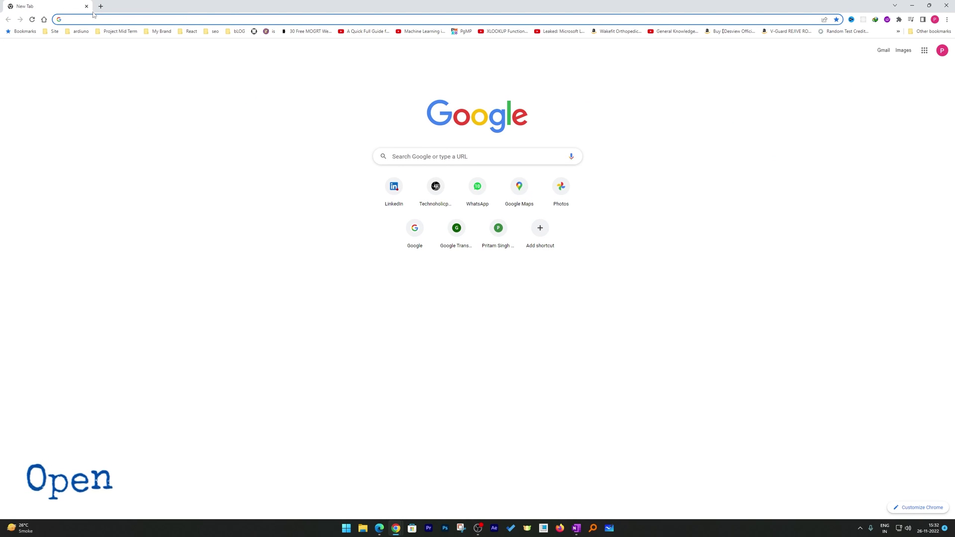
pyautogui.write('hpanel')
pyautogui.press('Return')
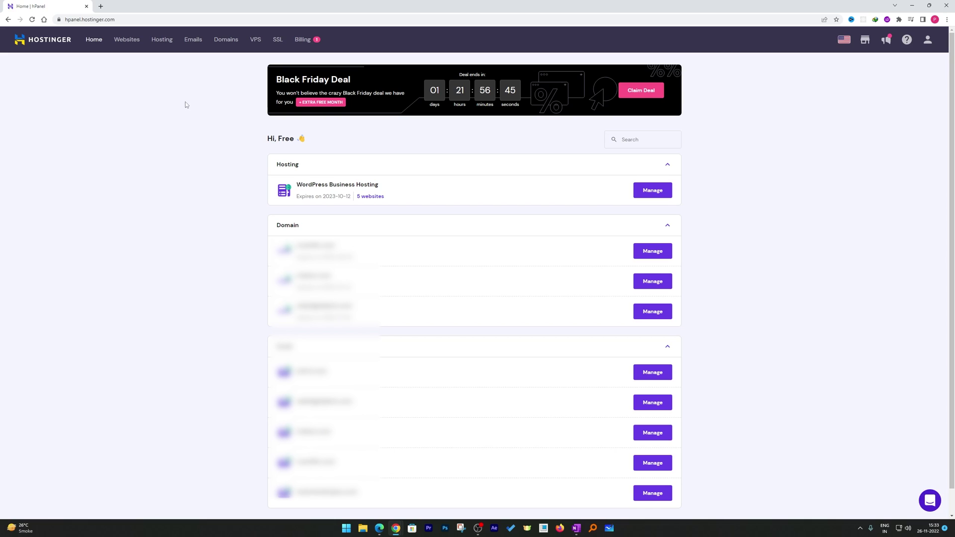
# From Hosting, add a brand-new website using WordPress as the platform
pyautogui.click(162, 41)
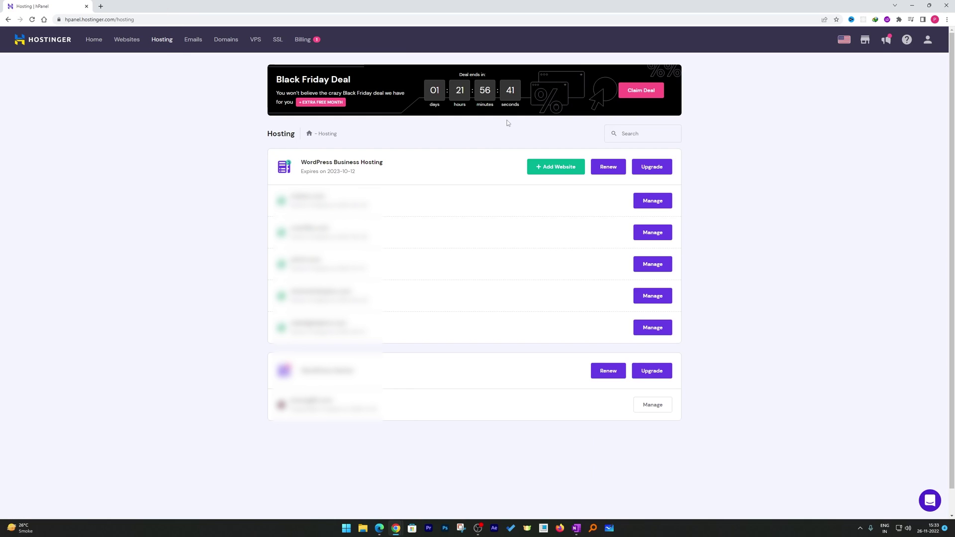
pyautogui.click(558, 173)
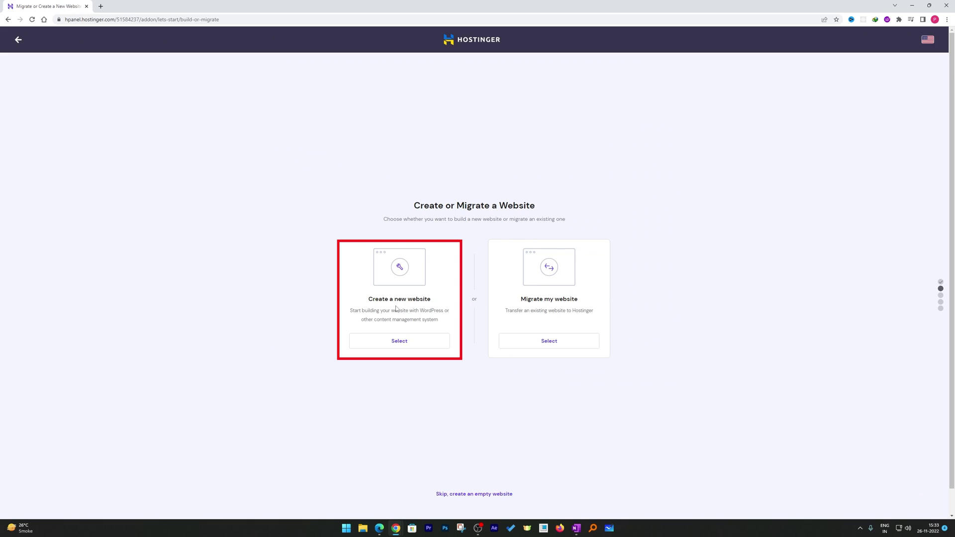
pyautogui.click(410, 340)
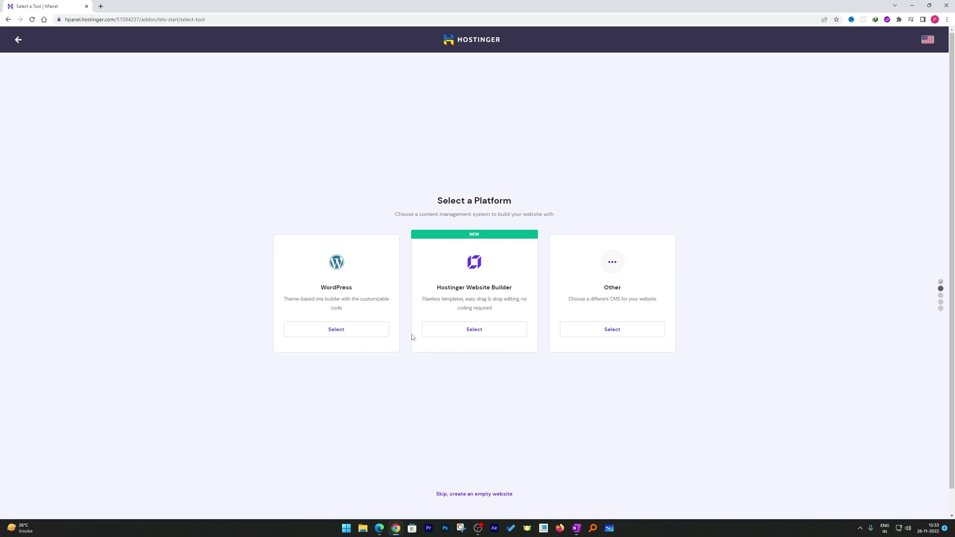
pyautogui.click(336, 329)
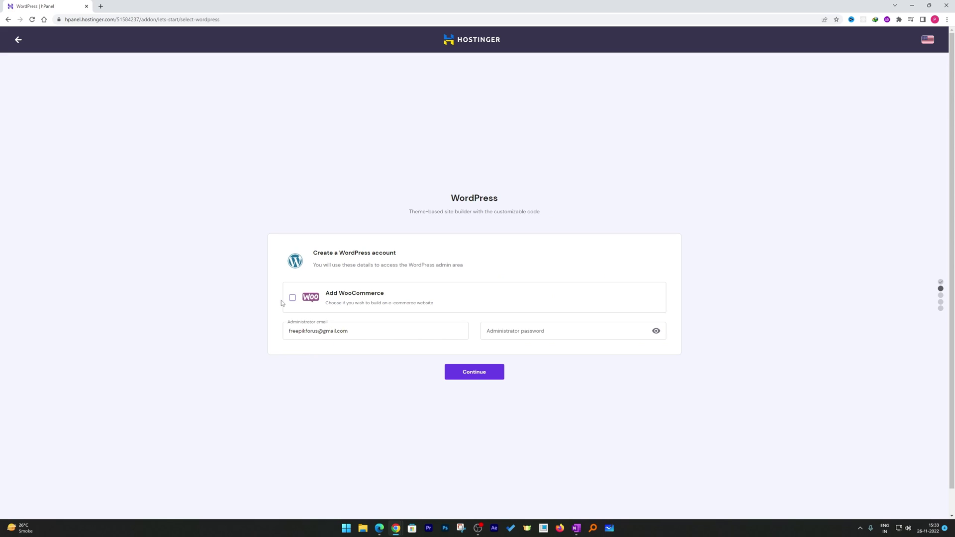
# Paste the WordPress administrator password, submit it, and skip the website template
pyautogui.click(513, 338)
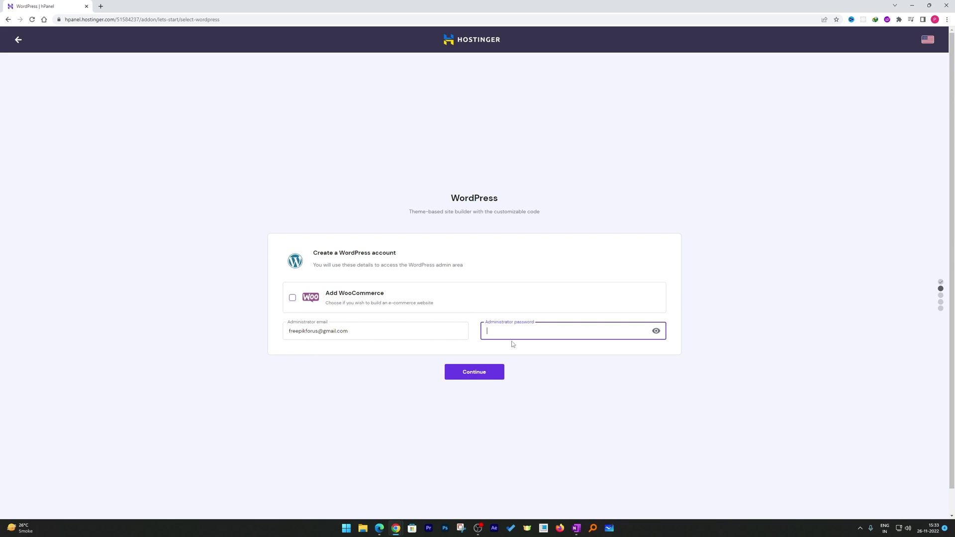
pyautogui.hotkey('ctrl', 'v')
pyautogui.click(473, 373)
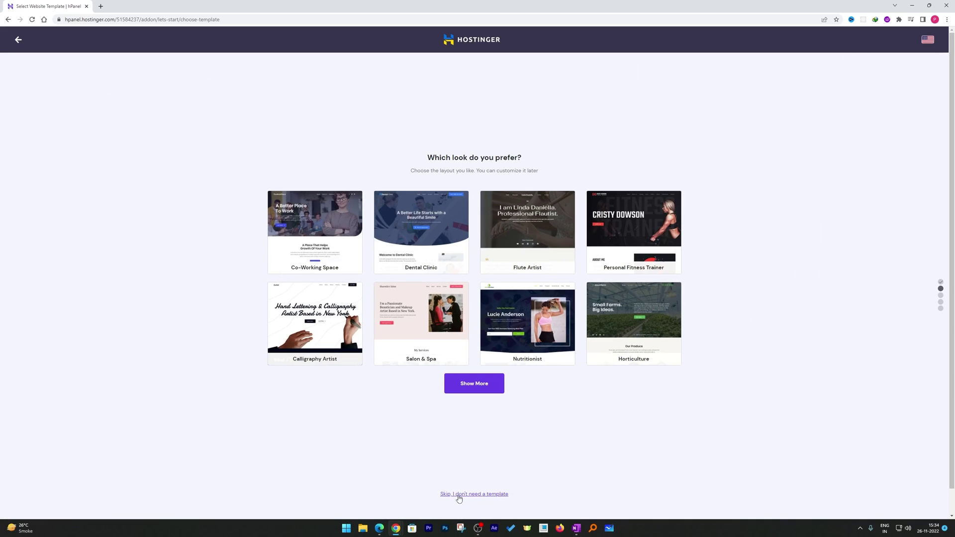
pyautogui.click(458, 495)
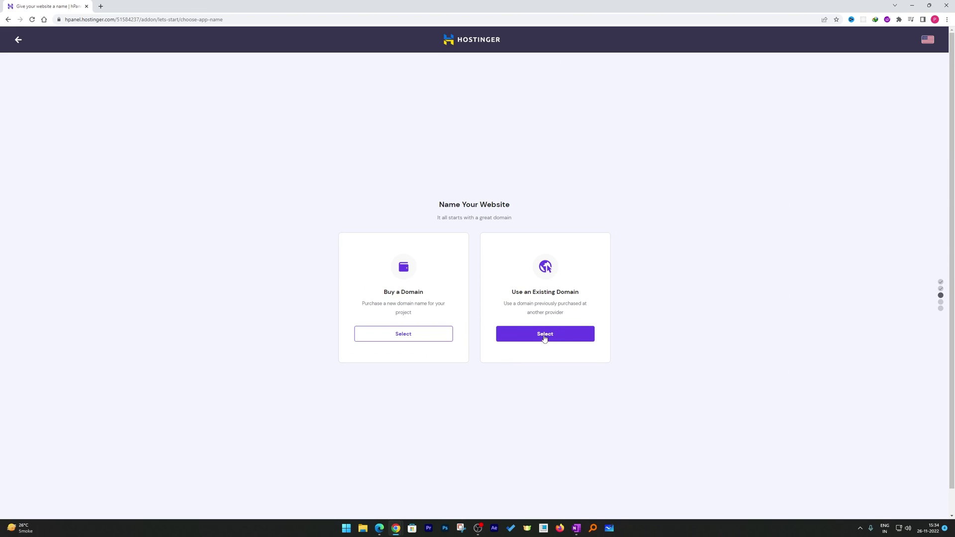
# Choose Use an Existing Domain and submit cost2cost.in from the clipboard history
pyautogui.click(544, 338)
pyautogui.click(543, 338)
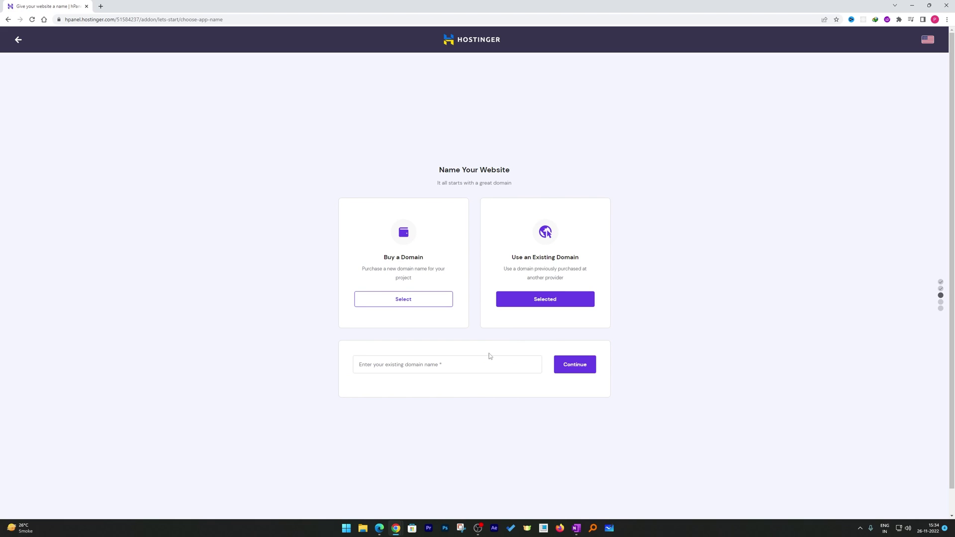
pyautogui.click(462, 365)
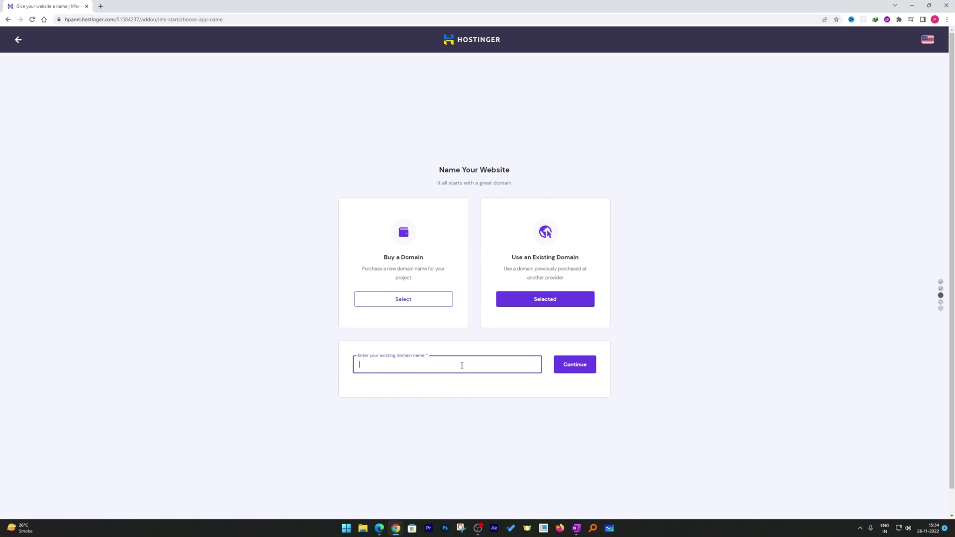
pyautogui.press('super+v')
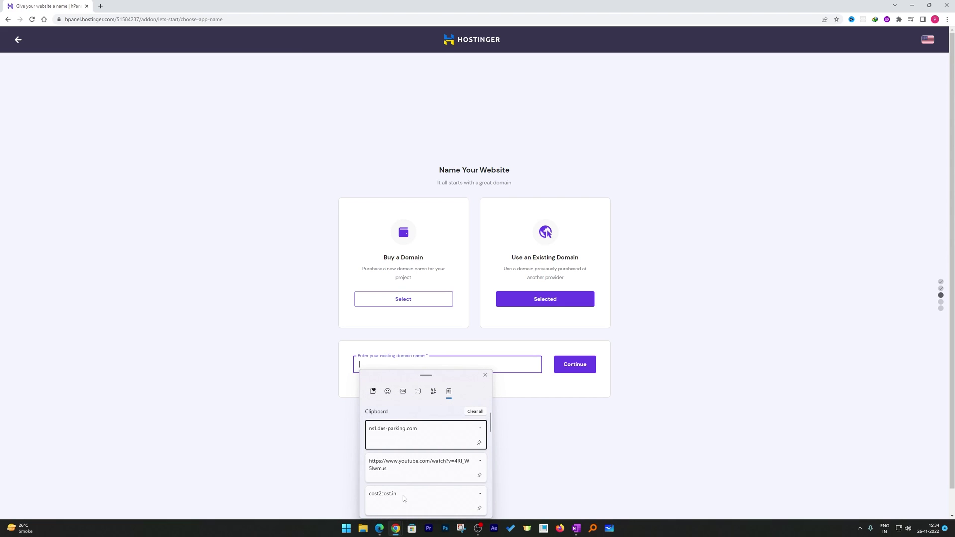
pyautogui.click(403, 495)
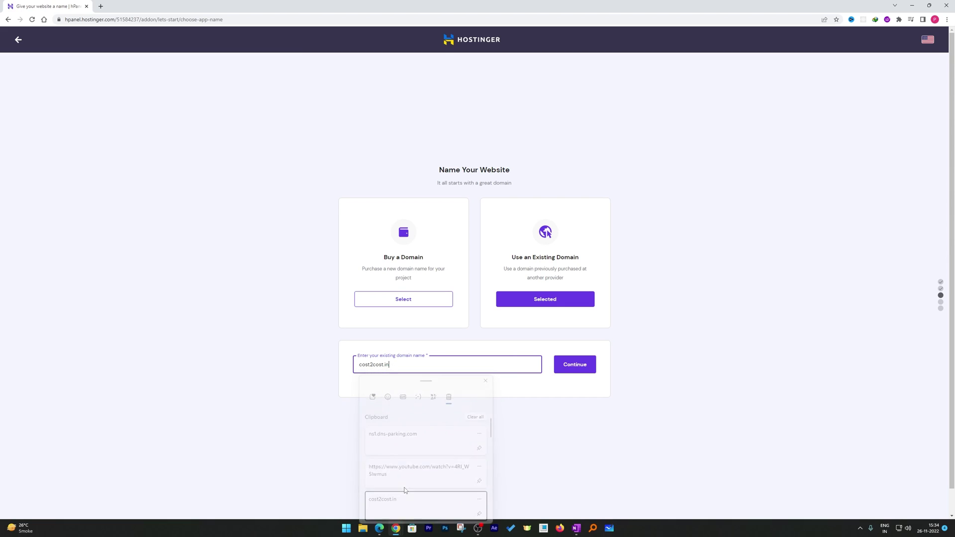
pyautogui.click(573, 372)
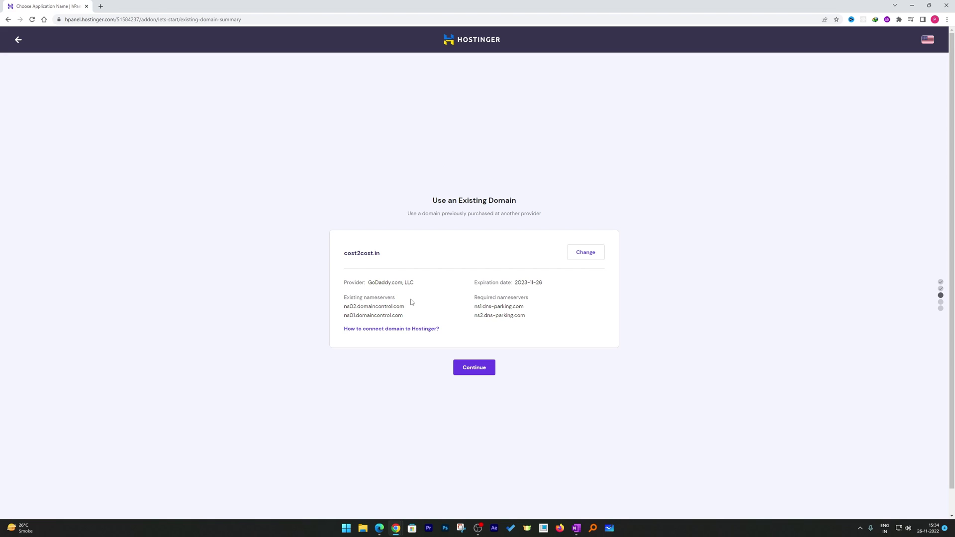
pyautogui.moveTo(348, 283); pyautogui.dragTo(398, 283)
pyautogui.click(422, 280)
pyautogui.moveTo(343, 308); pyautogui.dragTo(411, 309)
pyautogui.moveTo(341, 317); pyautogui.dragTo(405, 320)
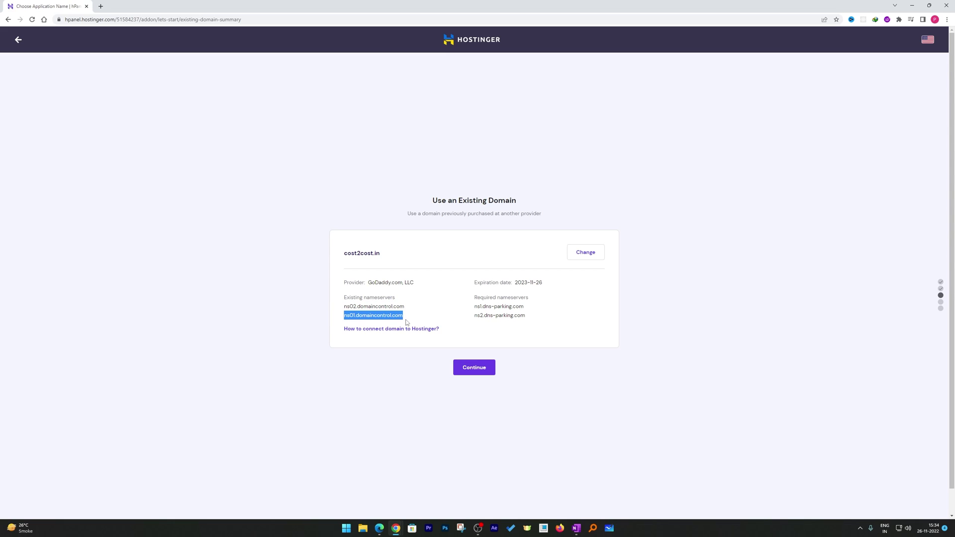
pyautogui.click(430, 309)
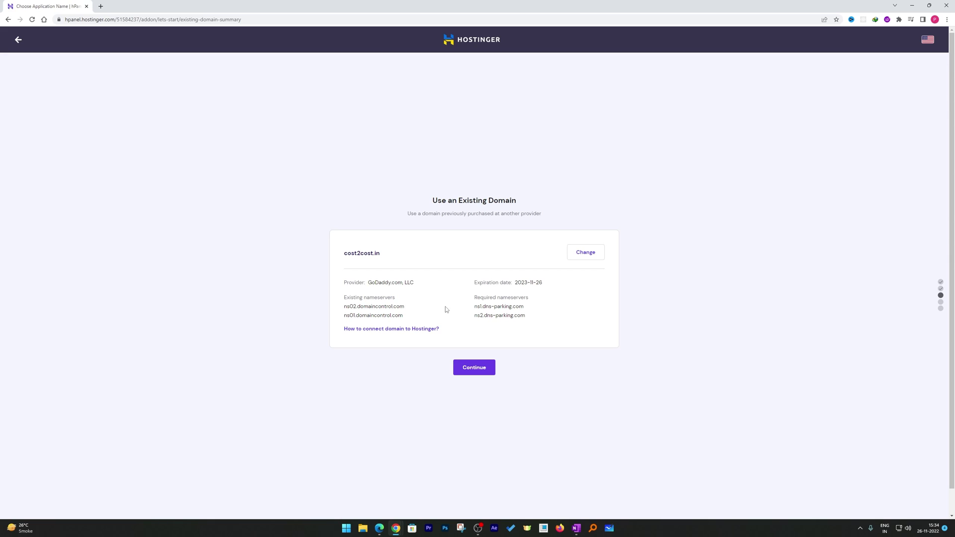
pyautogui.tripleClick(483, 307)
pyautogui.click(517, 312)
pyautogui.moveTo(532, 311); pyautogui.dragTo(475, 308)
pyautogui.hotkey('ctrl', 'c')
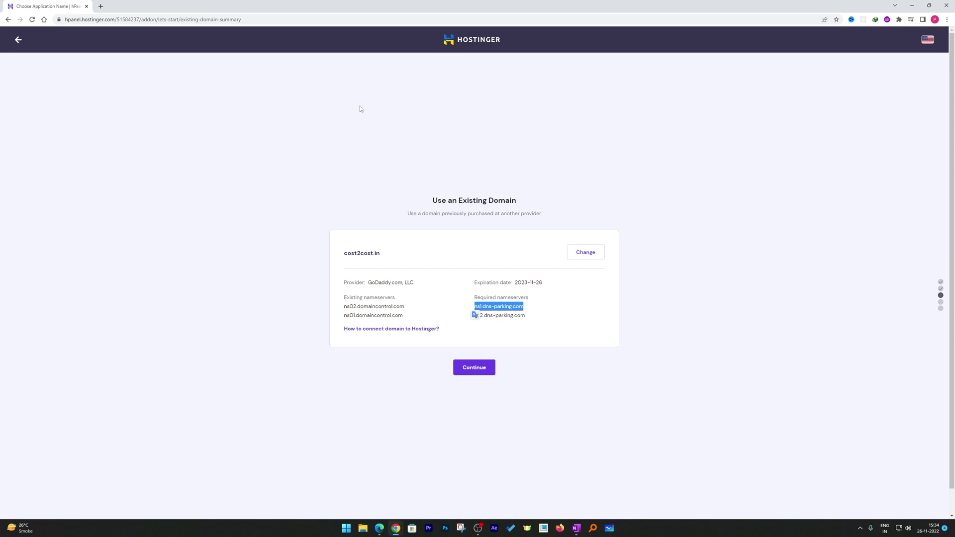
pyautogui.click(527, 314)
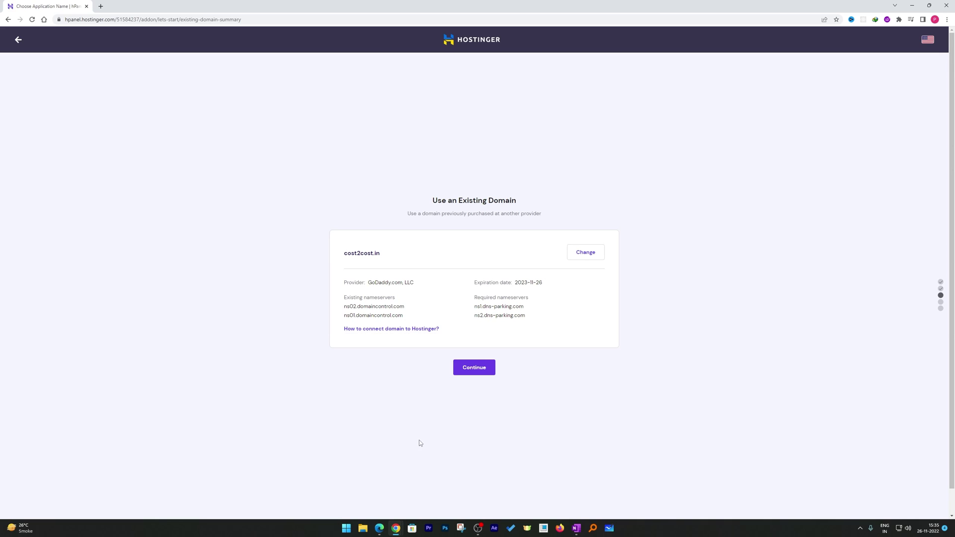
# Back in GoDaddy, open the Domain list and choose Manage DNS for cost2cost.in
pyautogui.click(396, 528)
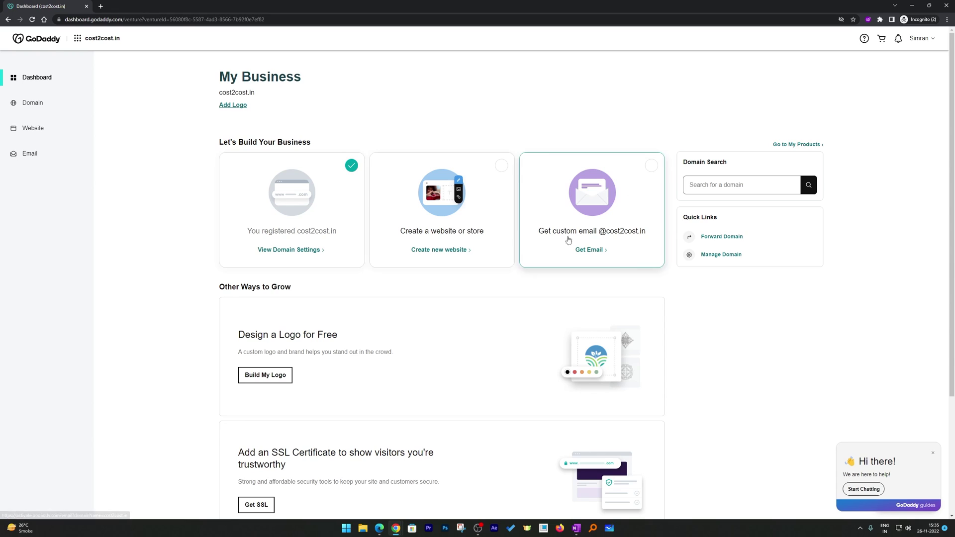
pyautogui.scroll(-3, 789, 276)
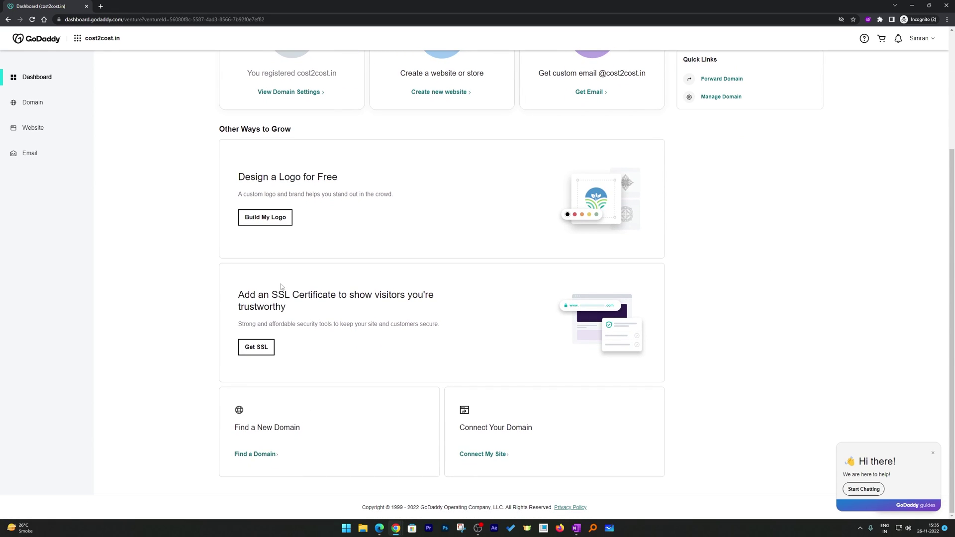
pyautogui.scroll(3, 356, 384)
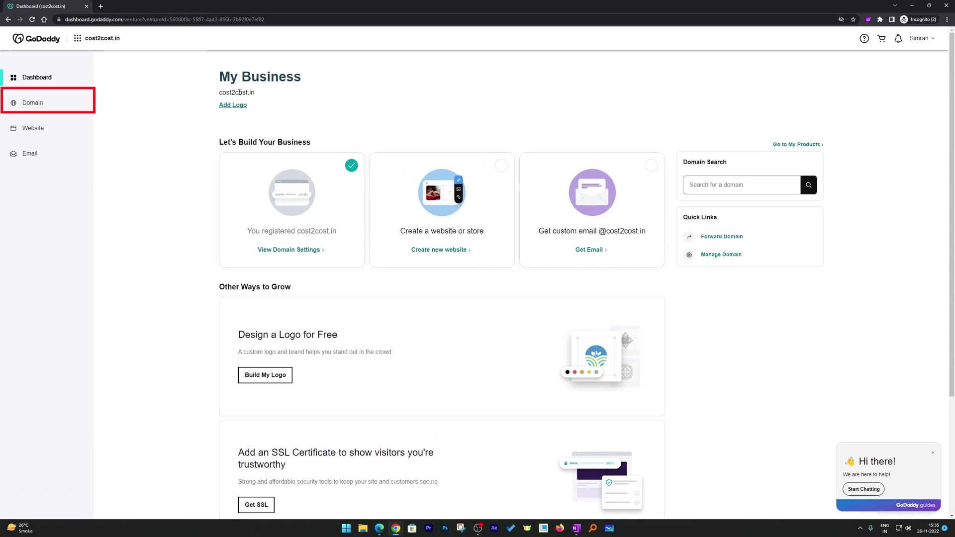
pyautogui.click(38, 104)
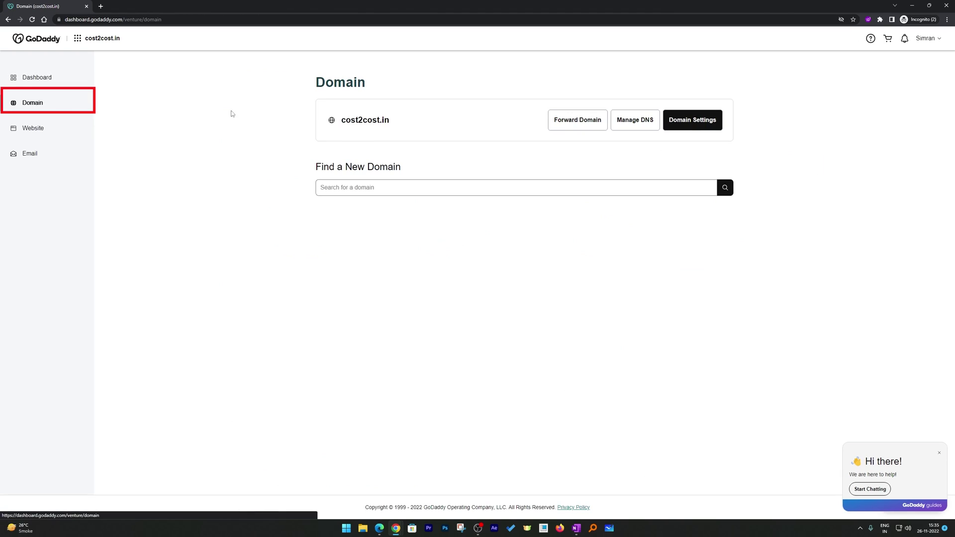
pyautogui.click(637, 126)
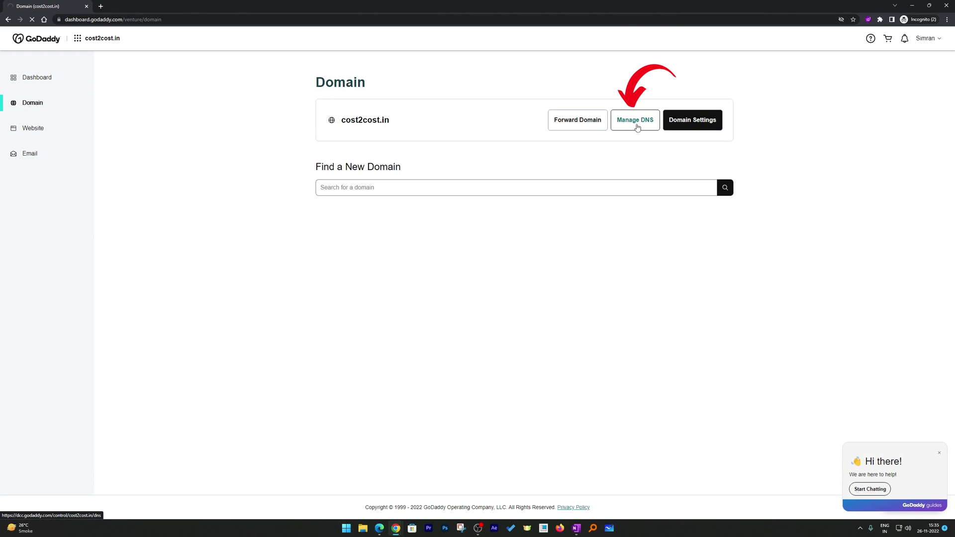
# Switch cost2cost.in to custom nameservers and enter ns1.dns-parking.com as the first
pyautogui.scroll(-2, 418, 199)
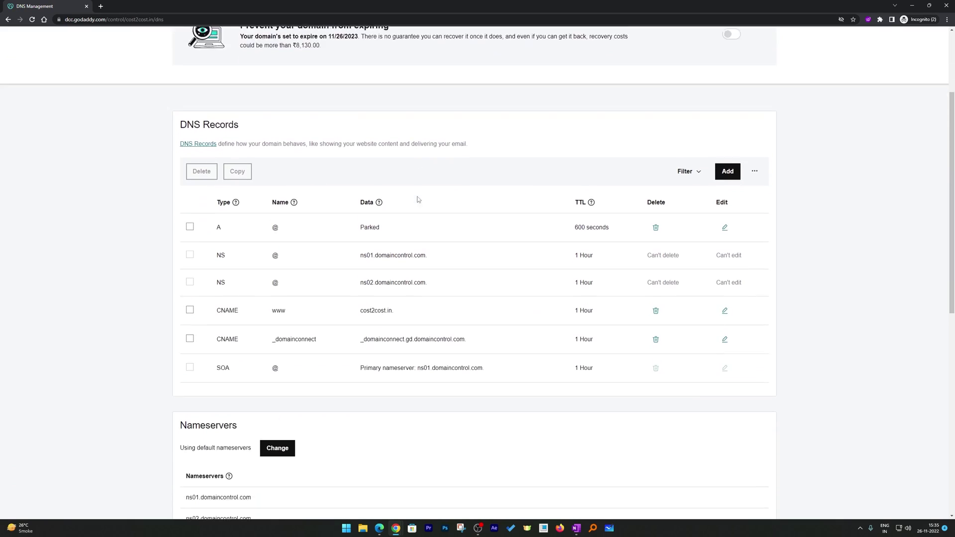
pyautogui.scroll(-4, 423, 195)
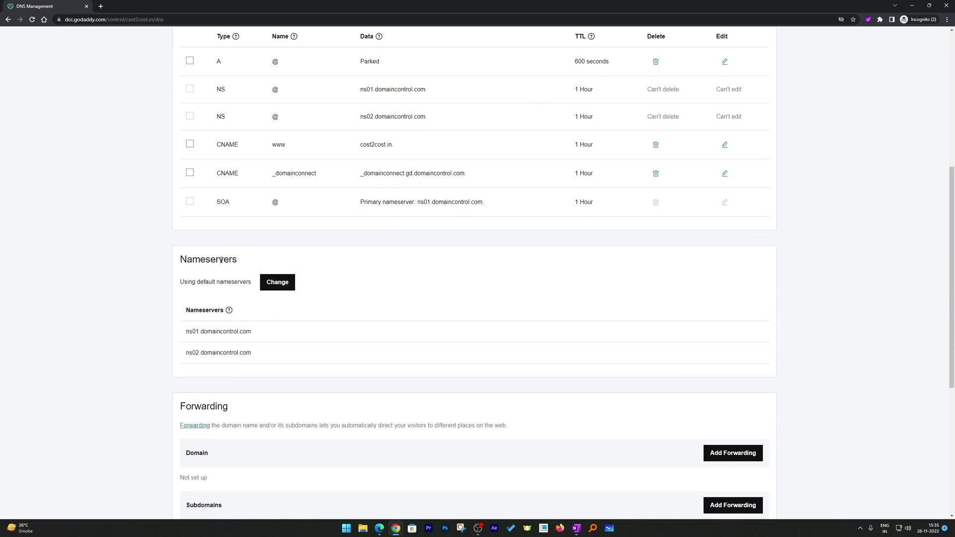
pyautogui.click(277, 282)
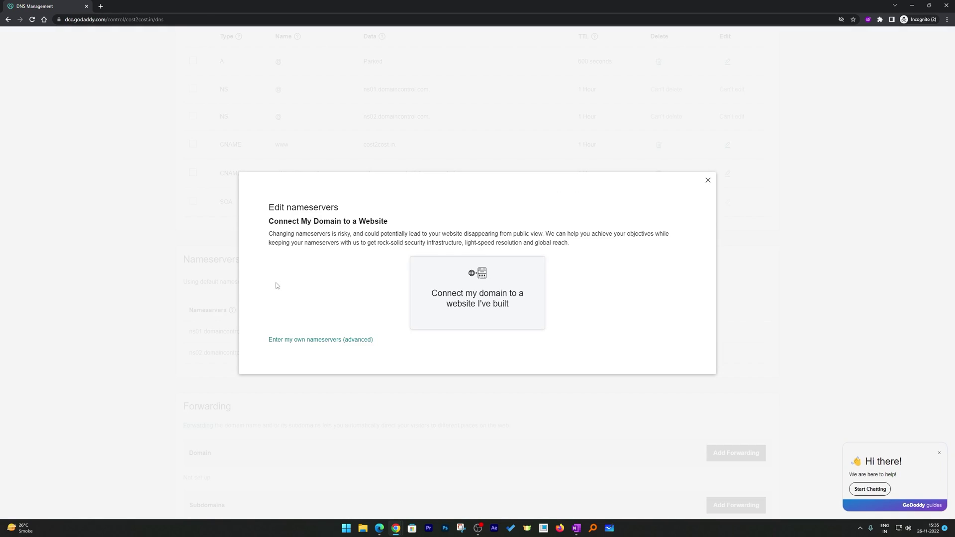
pyautogui.click(321, 340)
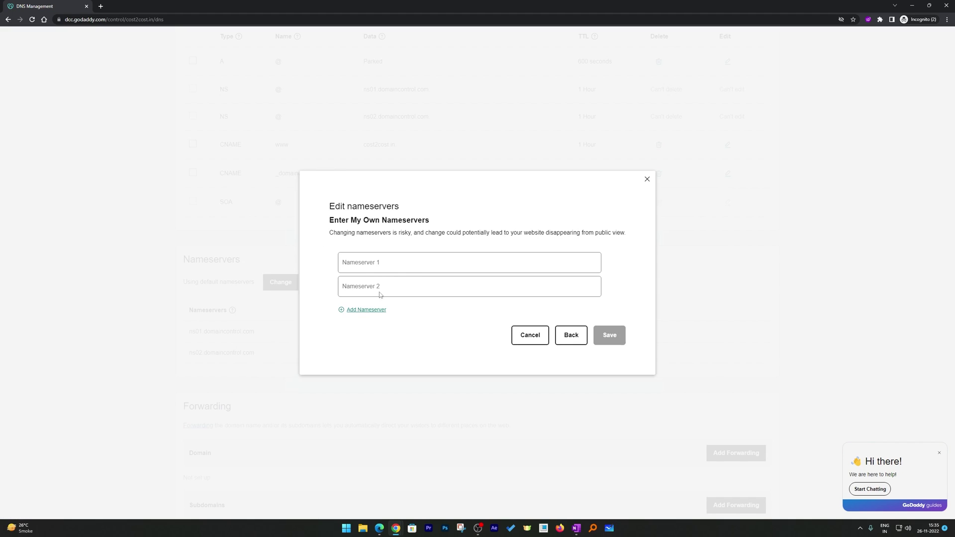
pyautogui.hotkey('ctrl', 'v')
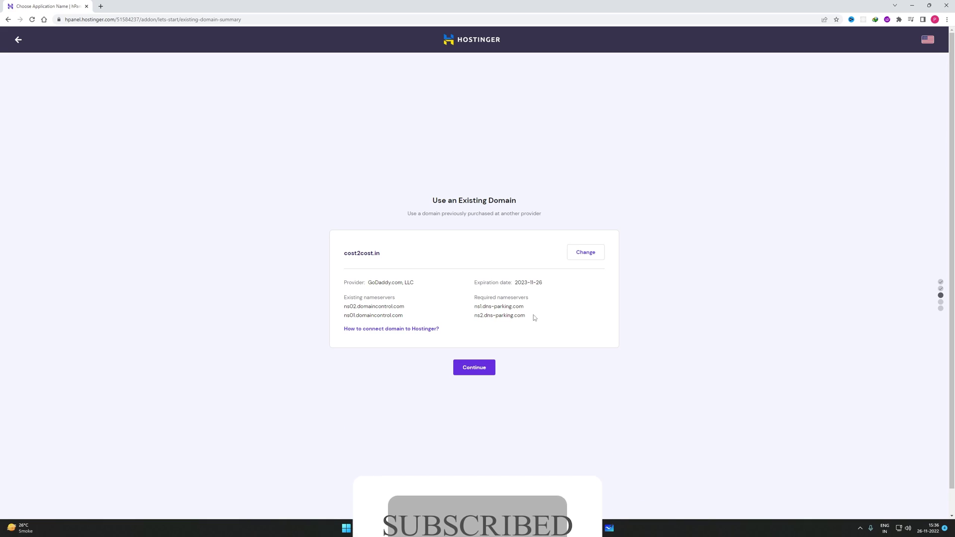
# Copy ns2.dns-parking.com from Hostinger, paste it as the second nameserver, and save
pyautogui.moveTo(526, 315); pyautogui.dragTo(476, 315)
pyautogui.rightClick(476, 315)
pyautogui.click(490, 322)
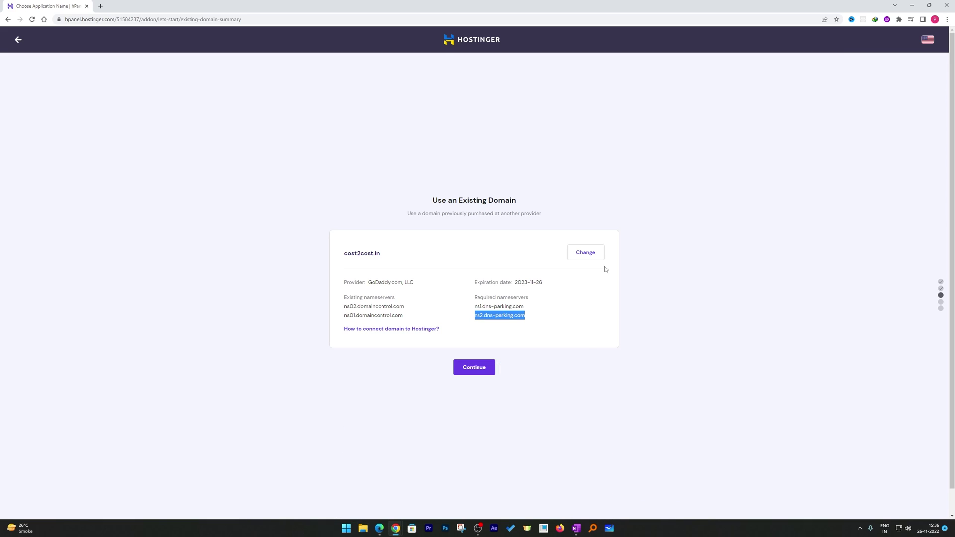
pyautogui.click(912, 5)
pyautogui.rightClick(422, 283)
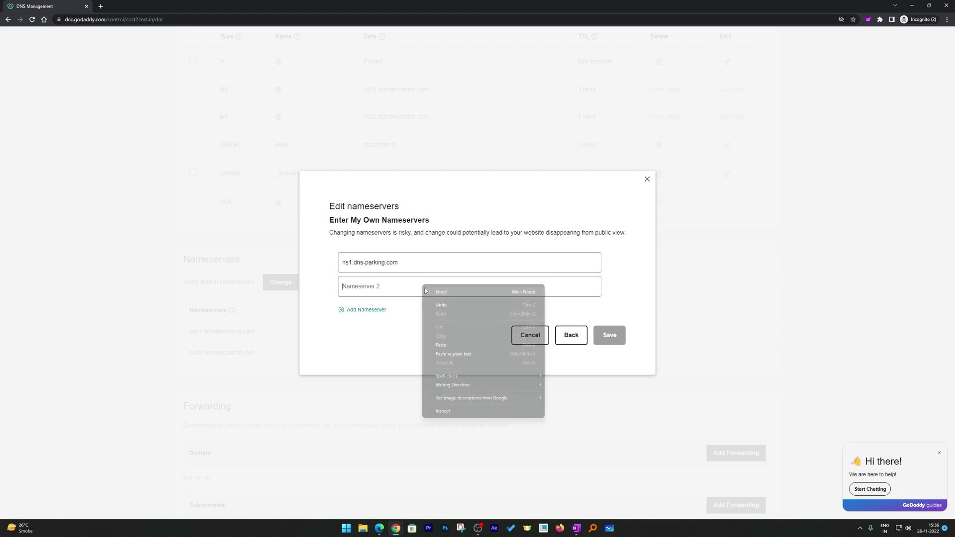
pyautogui.click(457, 354)
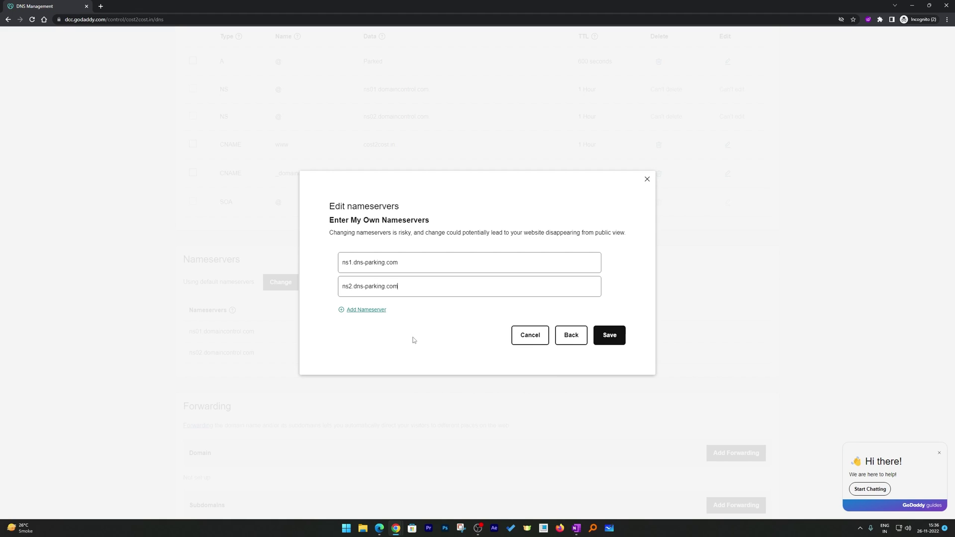
pyautogui.click(608, 335)
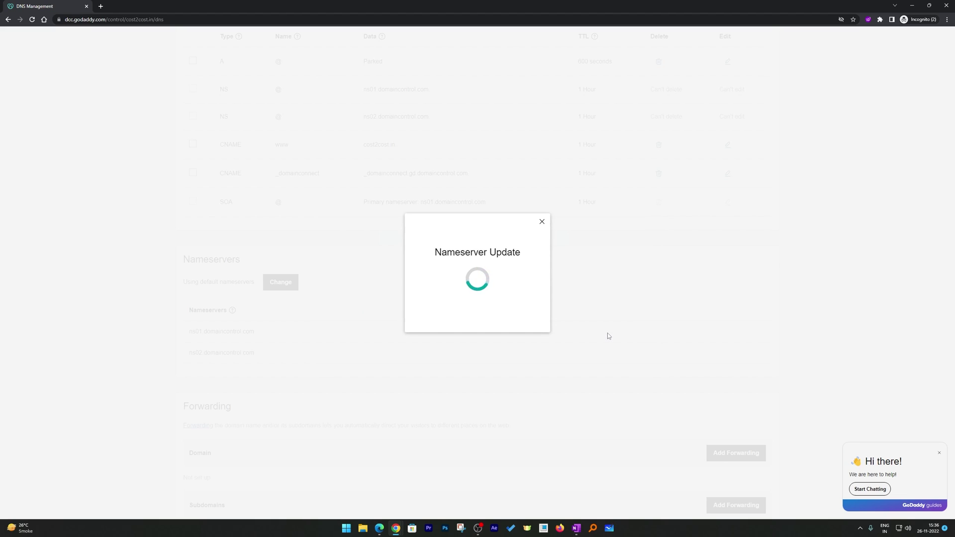
# Consent to and confirm the nameserver update, reload to verify it, then return to Hostinger
pyautogui.click(323, 300)
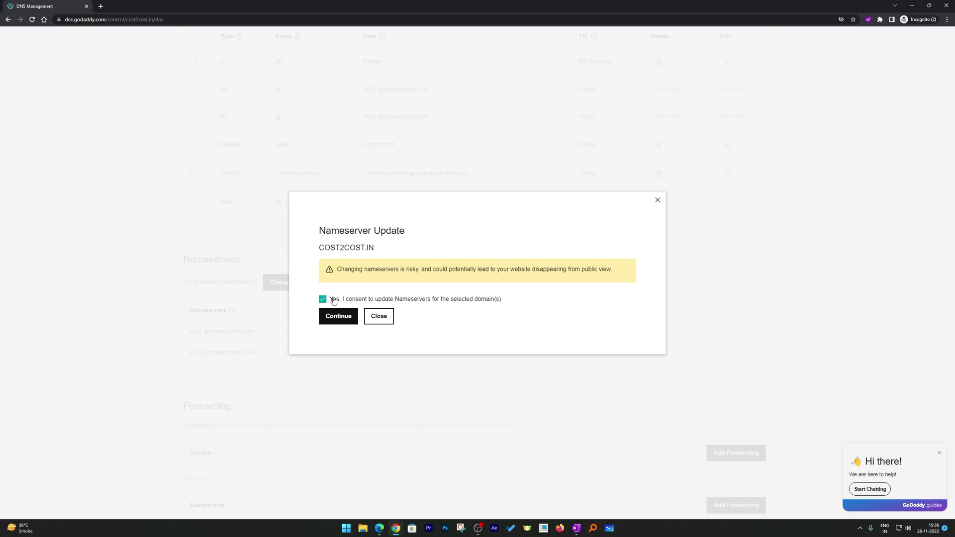
pyautogui.click(336, 317)
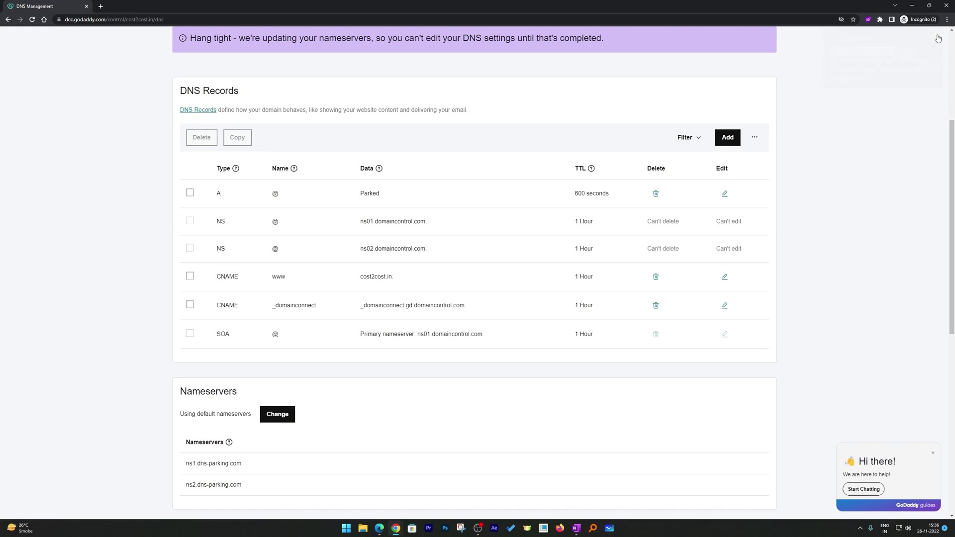
pyautogui.click(32, 19)
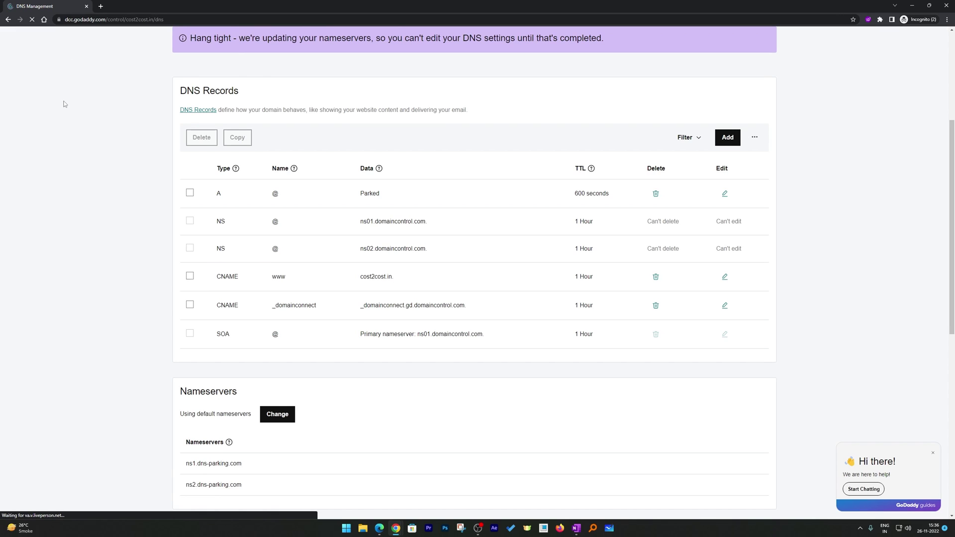
pyautogui.scroll(-2, 363, 251)
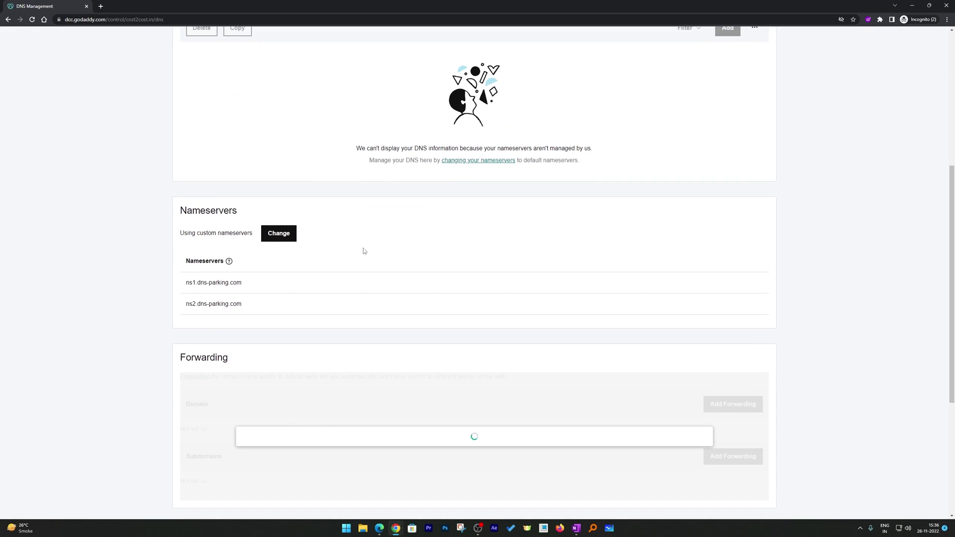
pyautogui.scroll(-2, 335, 235)
pyautogui.scroll(4, 282, 215)
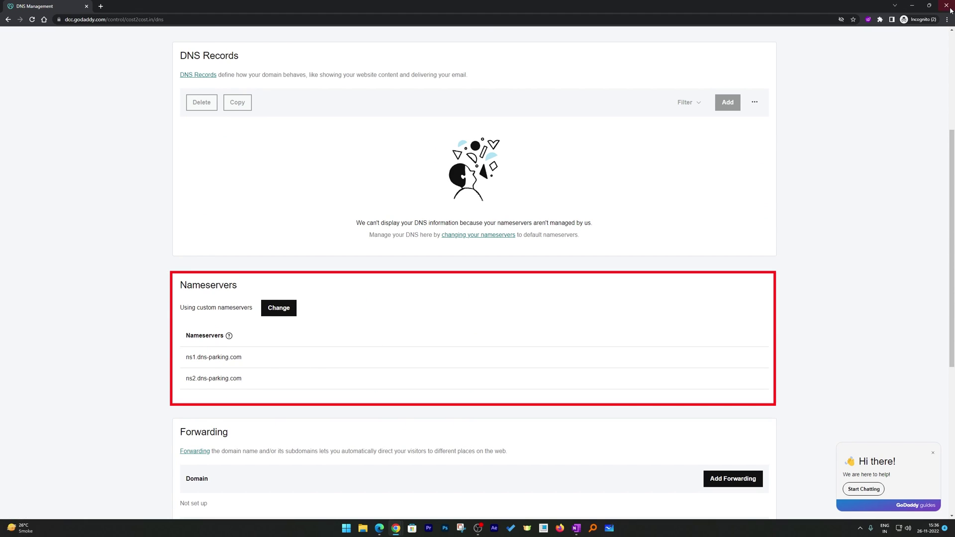
pyautogui.click(913, 6)
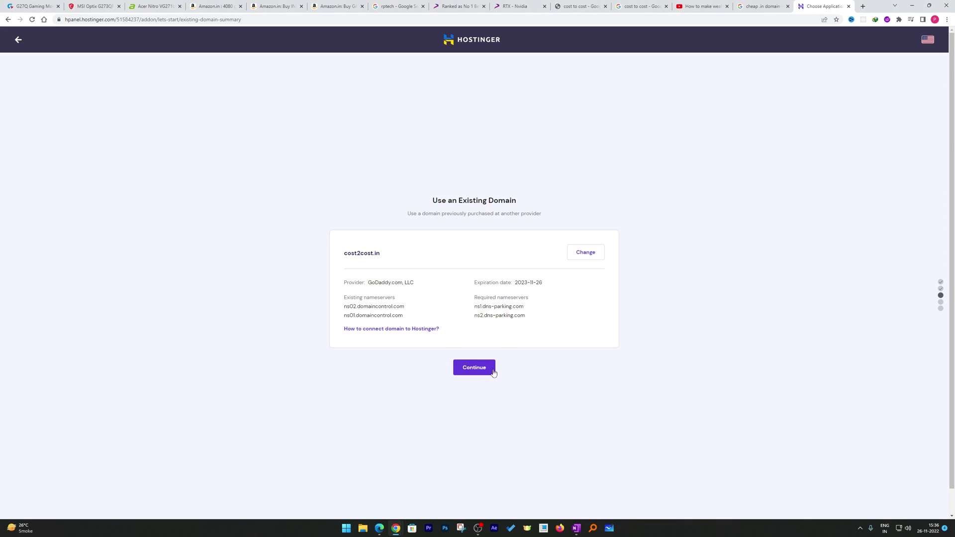
# Finish the cost2cost.in website setup and nameserver activation wizard, briefly opening the DNS checker tab
pyautogui.click(491, 372)
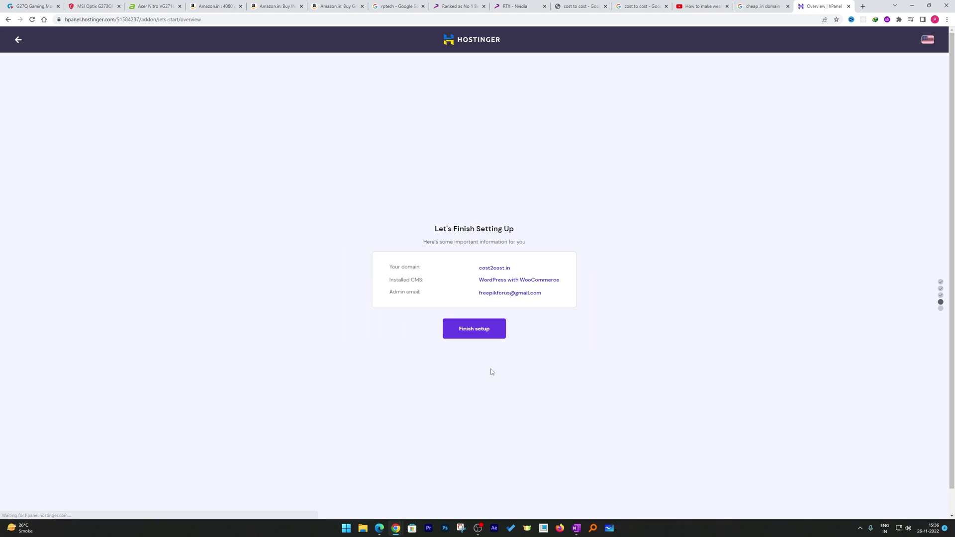
pyautogui.click(477, 333)
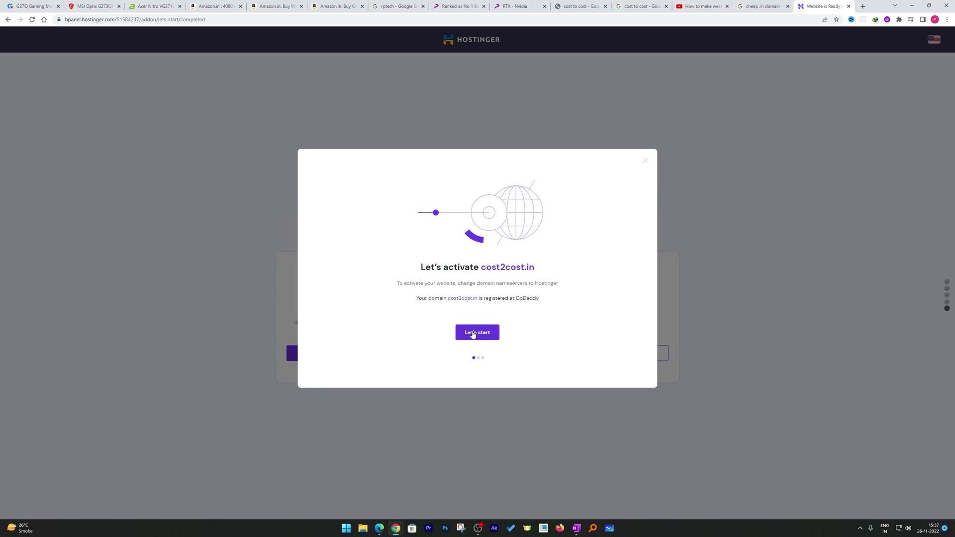
pyautogui.click(473, 334)
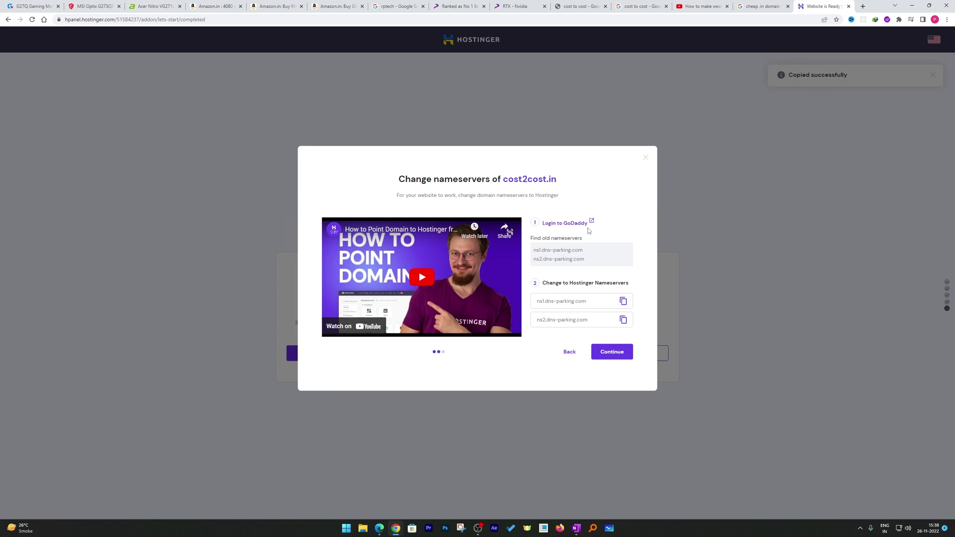
pyautogui.click(614, 353)
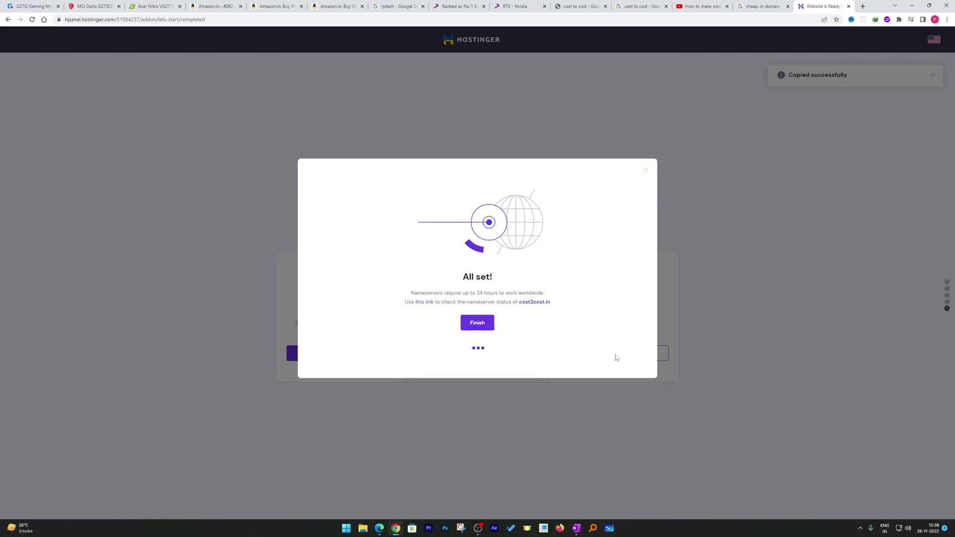
pyautogui.middleClick(428, 306)
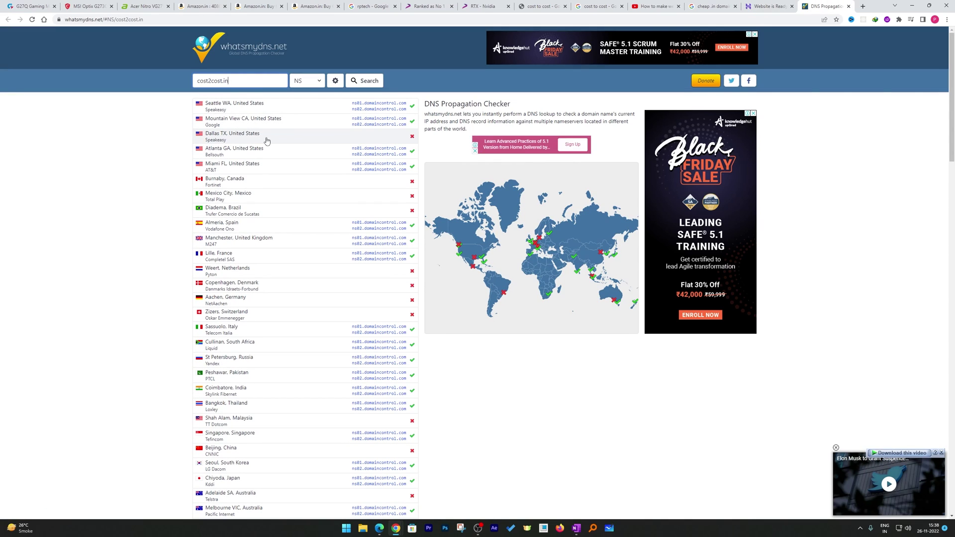
pyautogui.hotkey('ctrl', 'w')
# In a new tab, go to hostinger.in, log in, and open the Hosting page
pyautogui.hotkey('ctrl', 't')
pyautogui.write('ho')
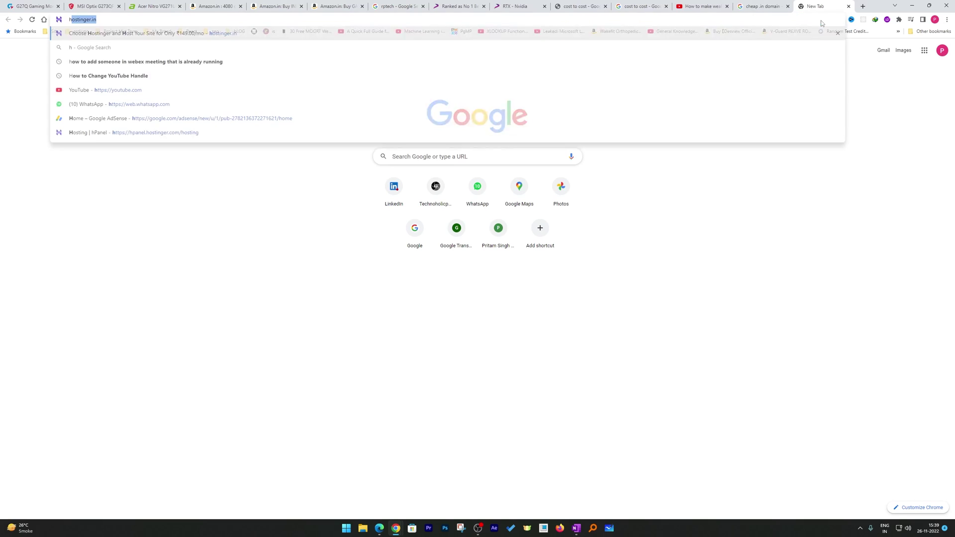
pyautogui.press('Return')
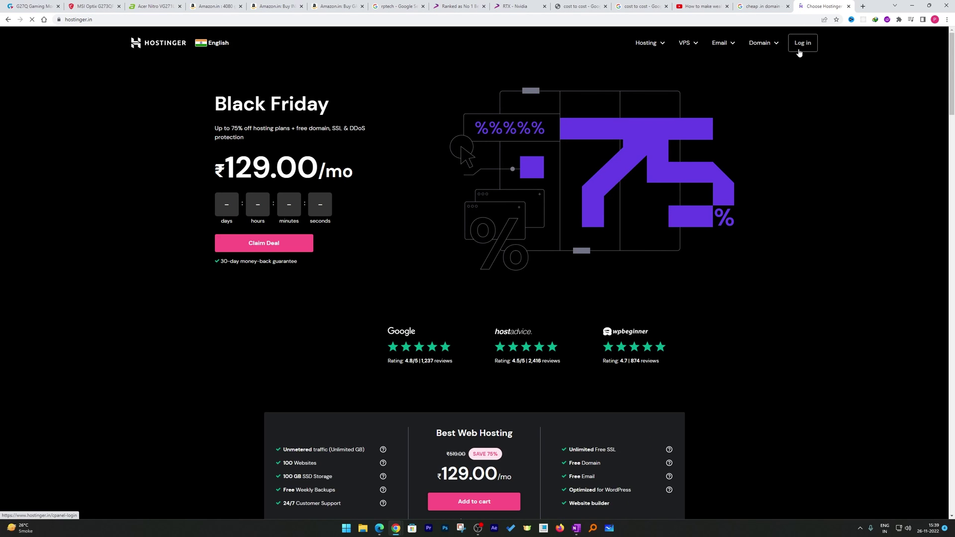
pyautogui.click(800, 53)
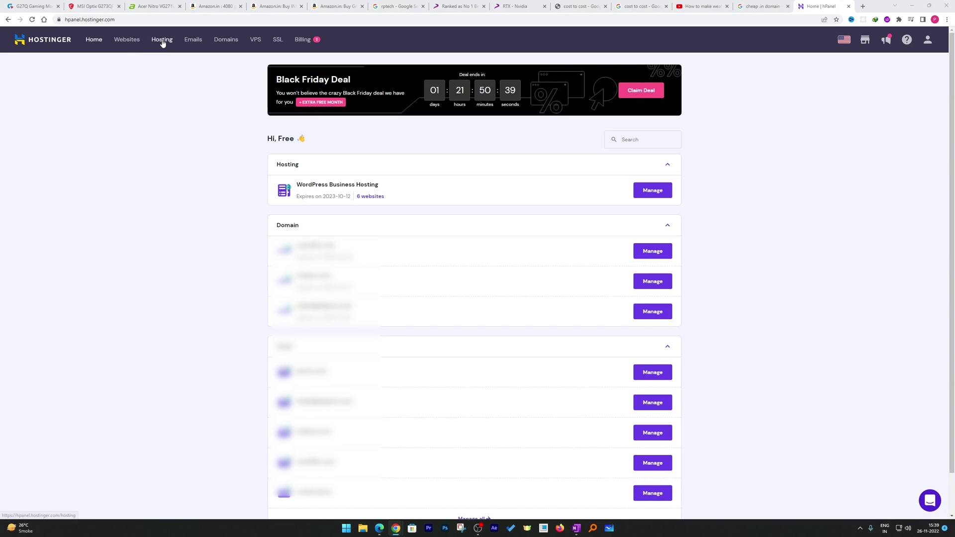
pyautogui.click(161, 42)
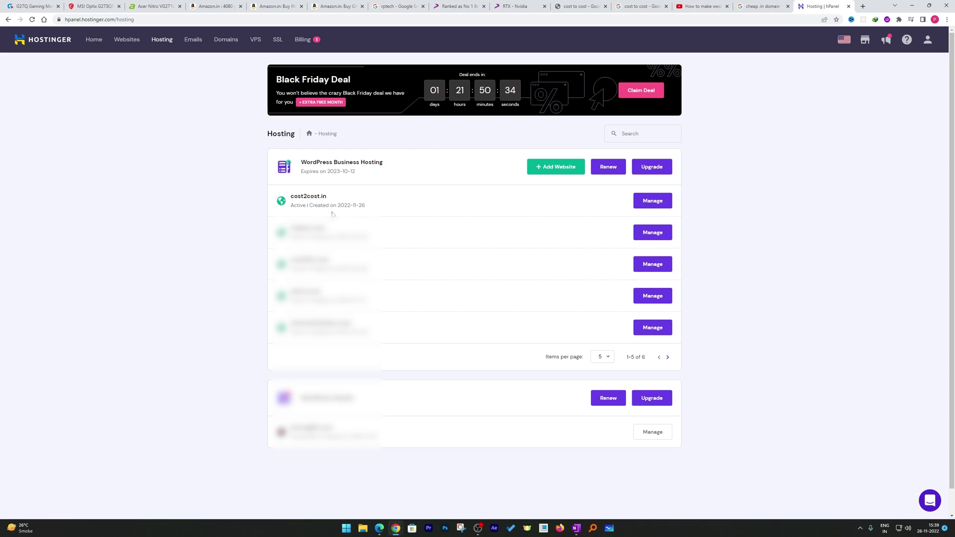
pyautogui.click(649, 205)
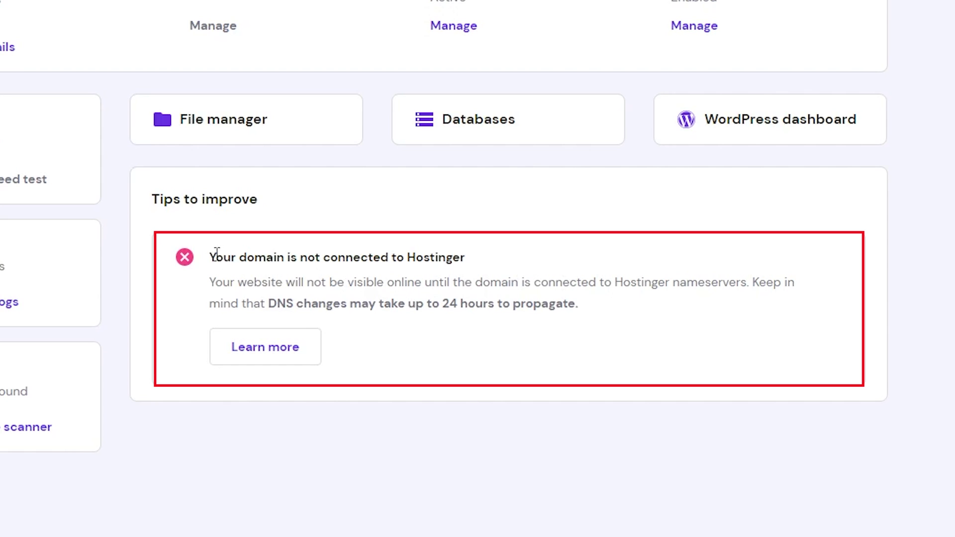
pyautogui.moveTo(217, 252); pyautogui.dragTo(617, 289)
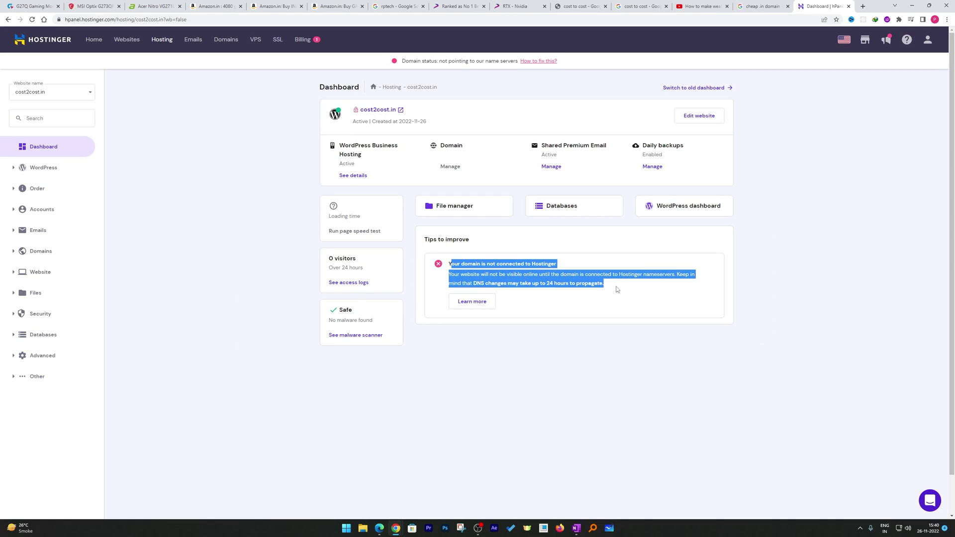
pyautogui.click(792, 297)
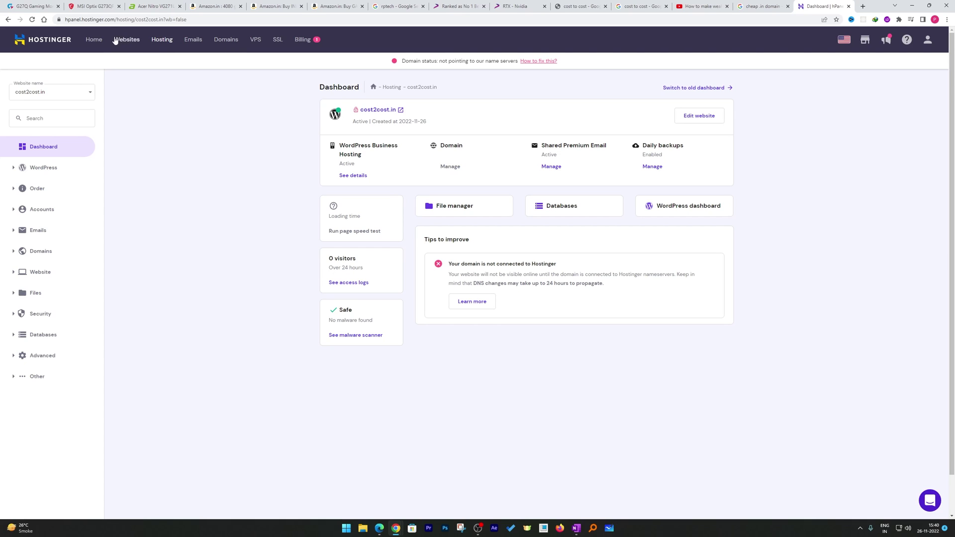
# Go back to the hPanel Home dashboard
pyautogui.click(94, 40)
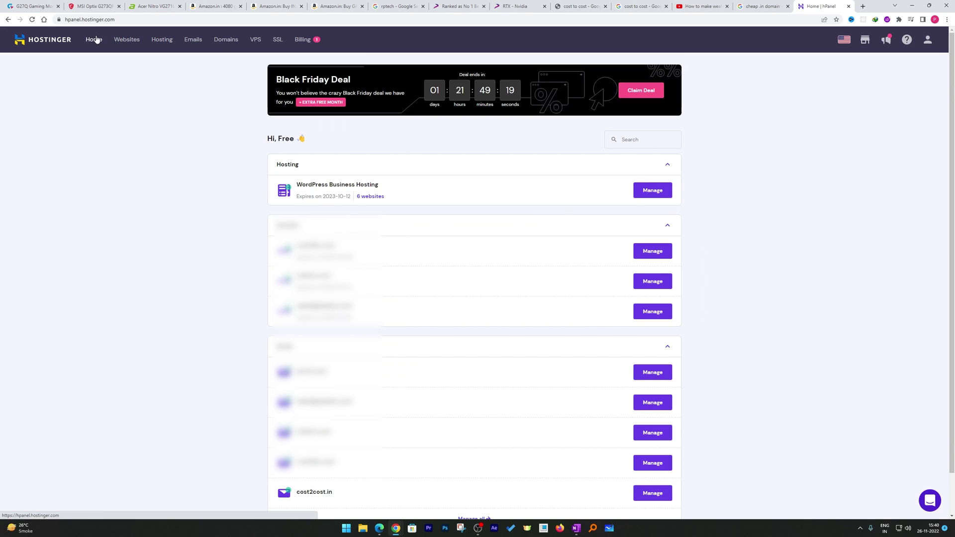